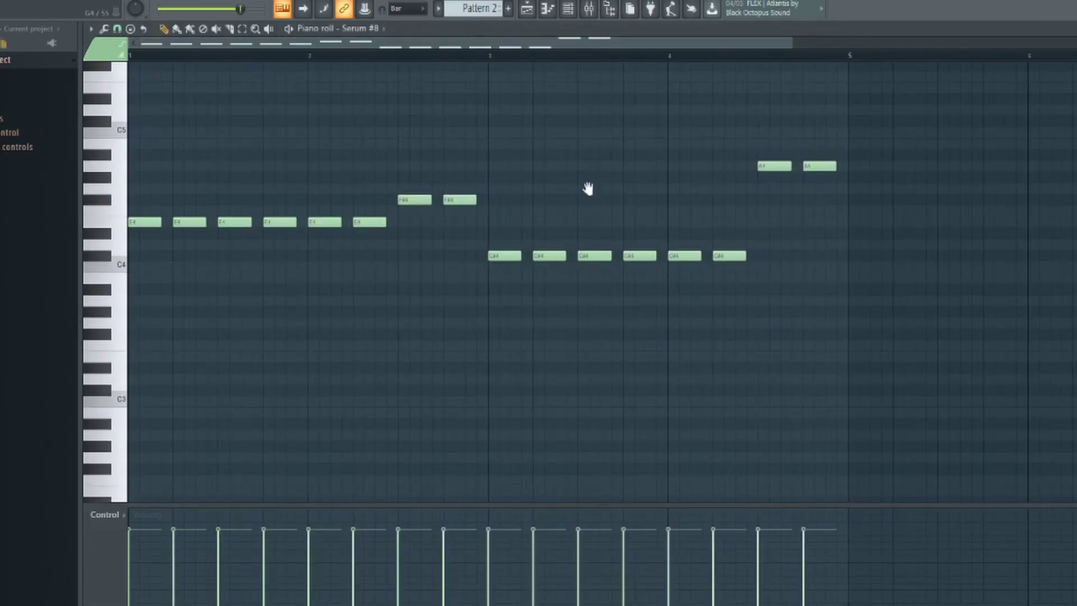
Play Pattern 2 in the piano roll and together with the kick from bar 57 of the playlist
left_click_drag(587, 188, 626, 226)
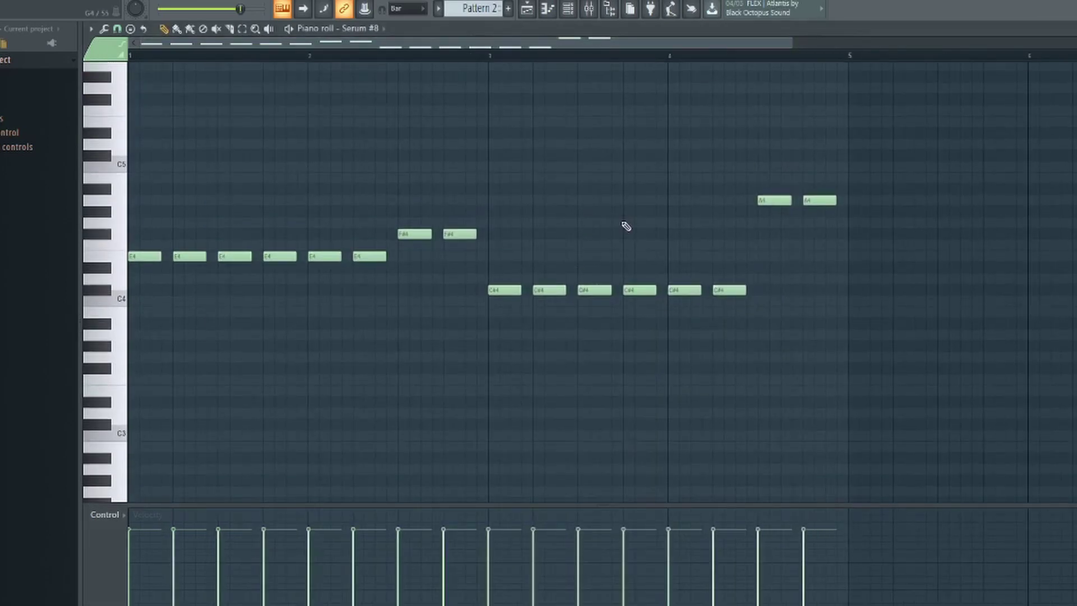
key("space")
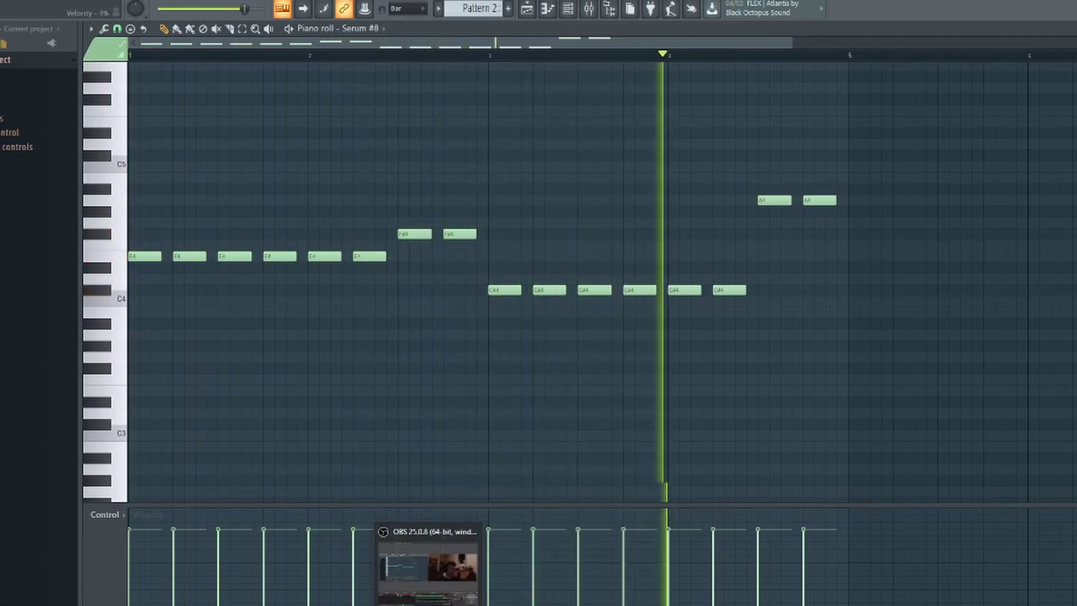
key("space")
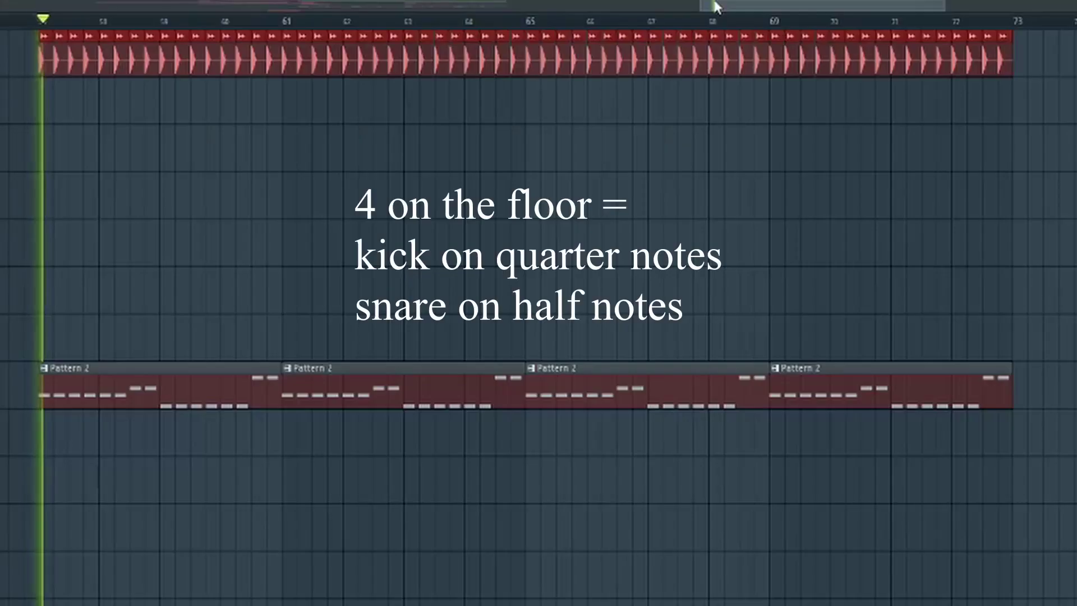
key("space")
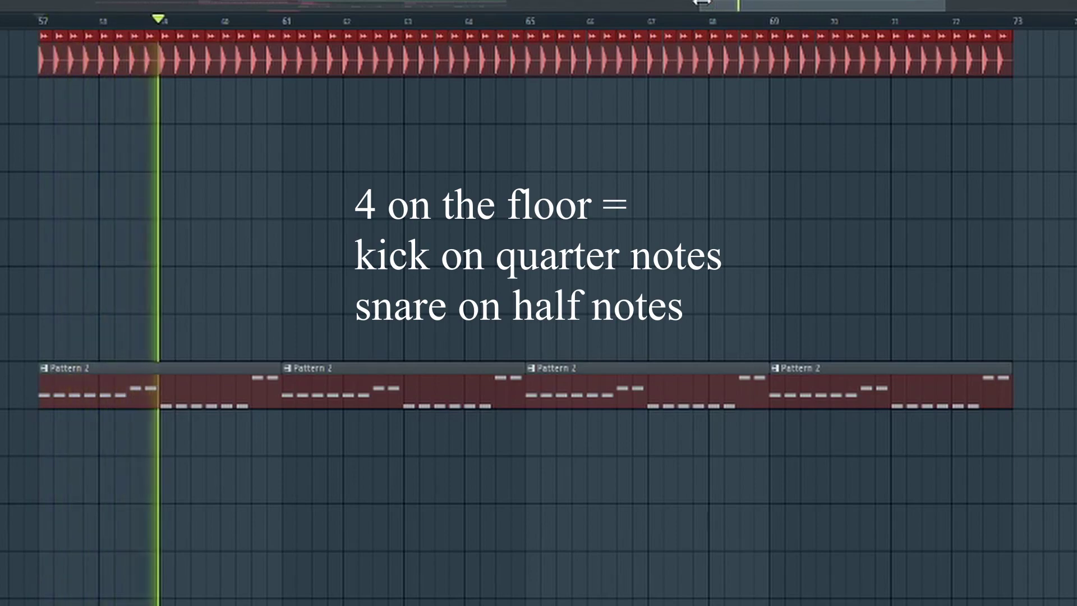
key("space")
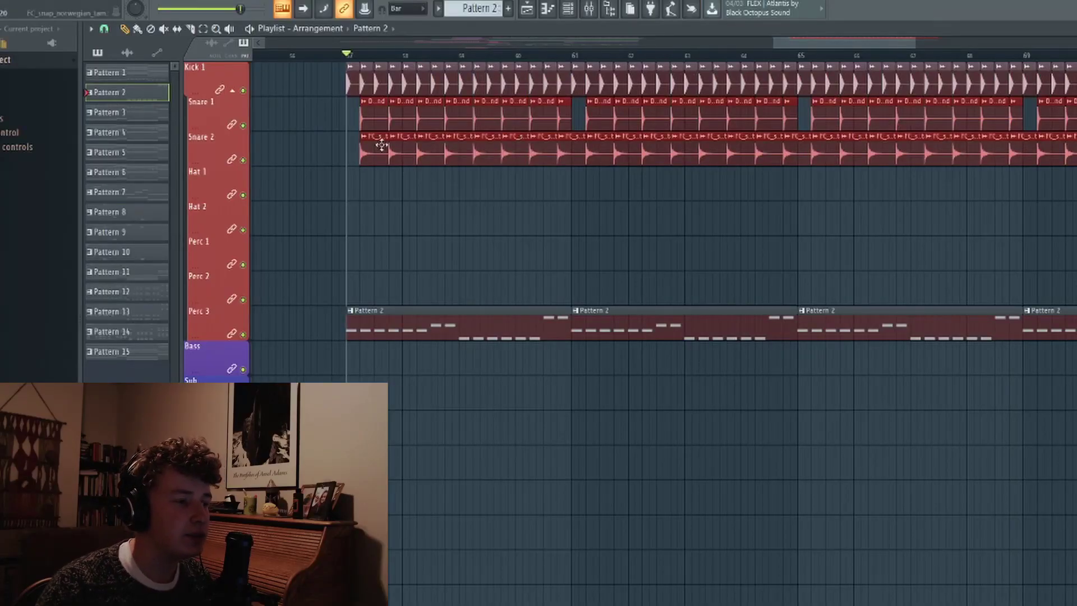
Audition the Snare 1 and Snare 2 tracks in isolation, and restore all tracks for full playback from bar 57
left_click(243, 125, "ctrl")
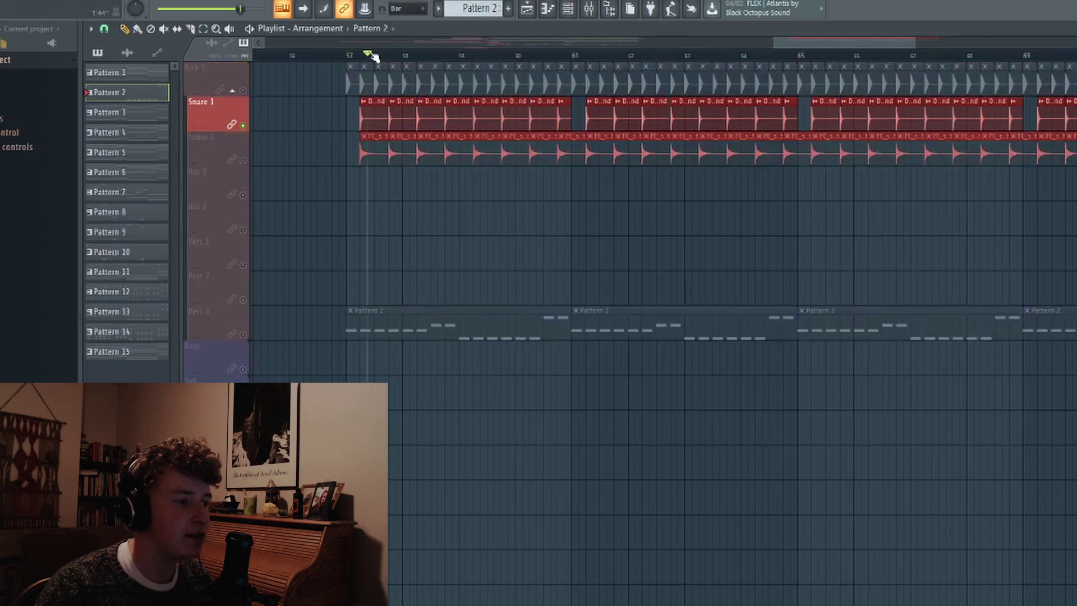
key("space")
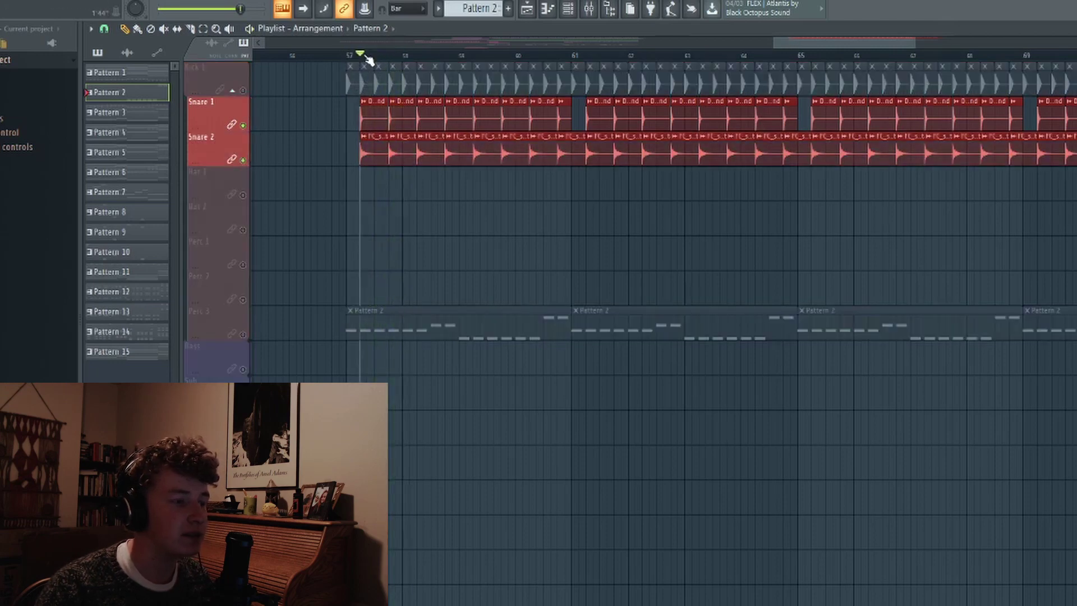
left_click(243, 90, "ctrl")
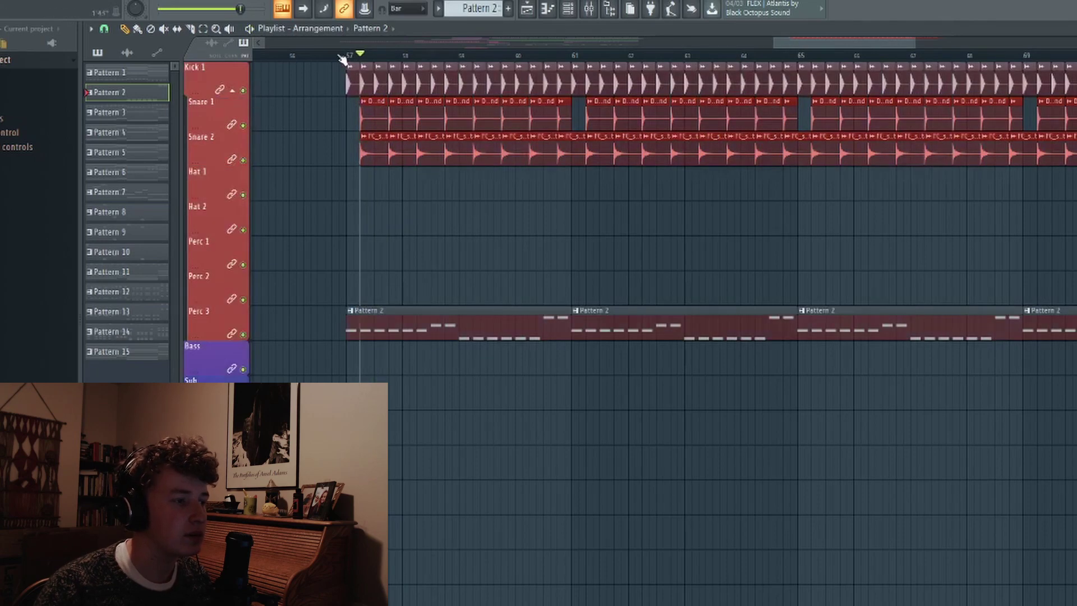
key("space")
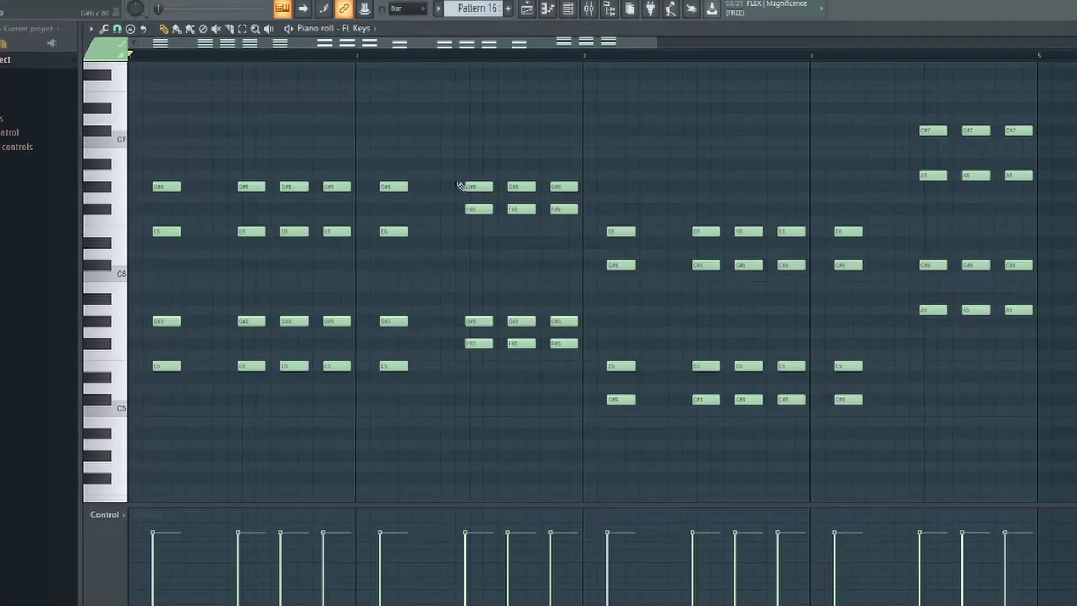
Play the Pattern 16 chords and examine the Numb Bass patch's envelope 2 and filter settings in Serum
key("space")
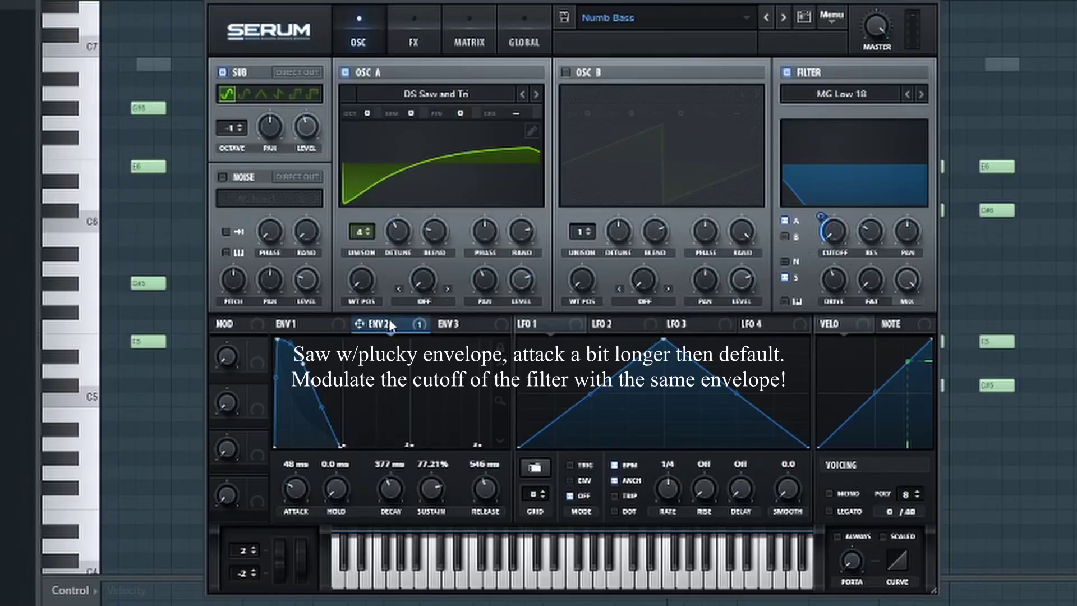
mouse_move(391, 326)
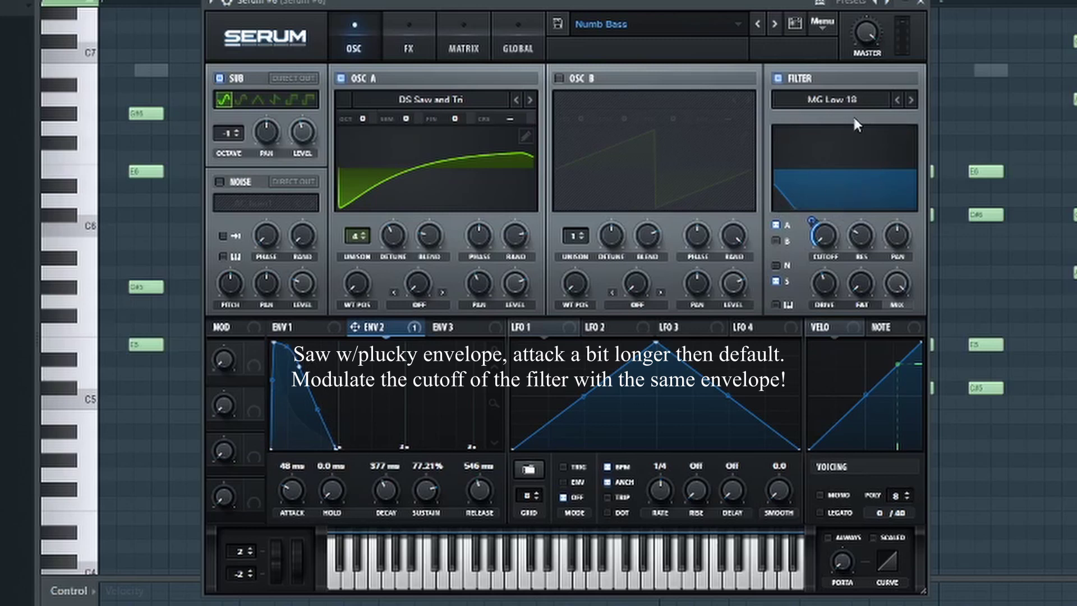
key("space")
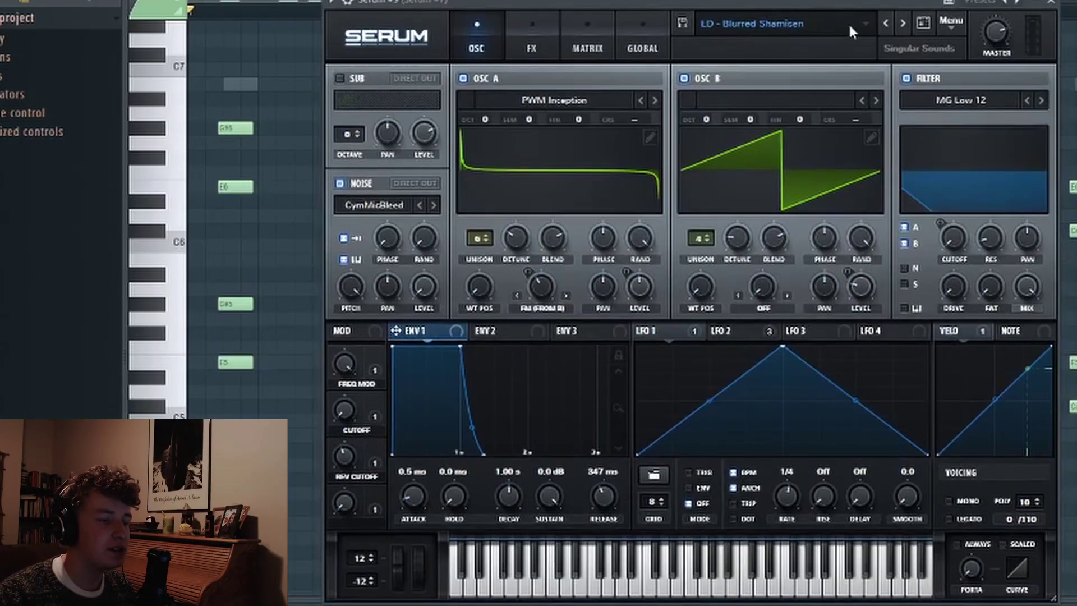
Examine where LD - Blurred Shamisen sits among Serum's Splice presets, keep it loaded and view its effects
left_click(801, 25)
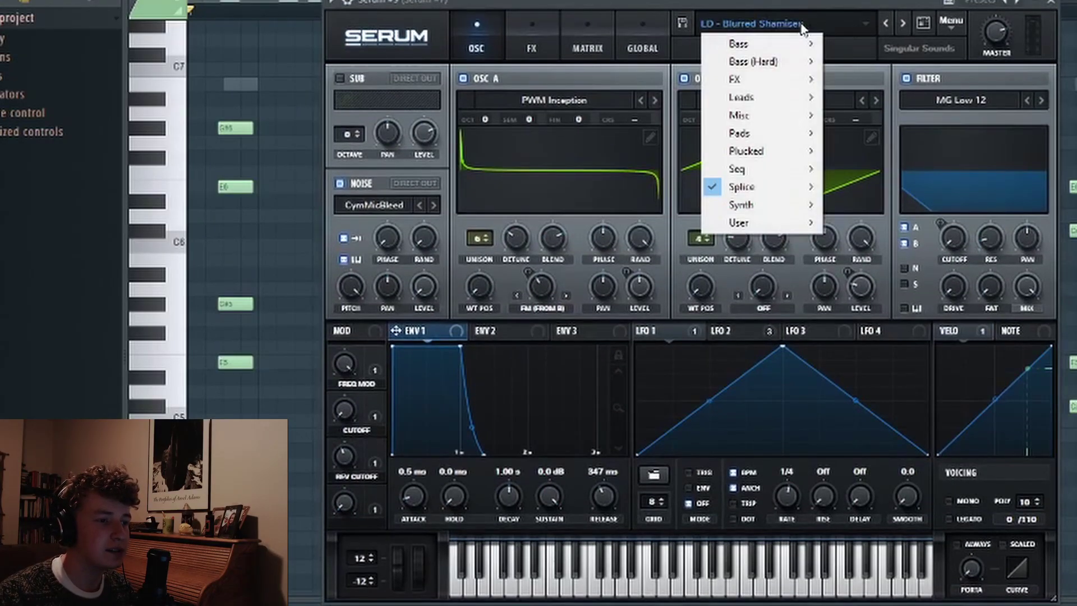
mouse_move(746, 186)
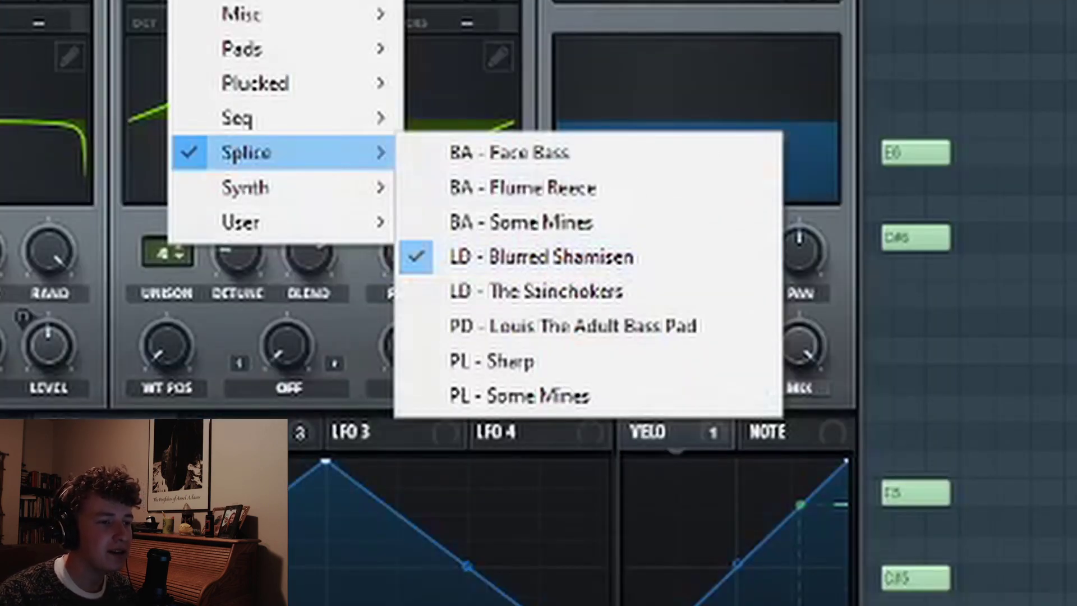
key("Escape")
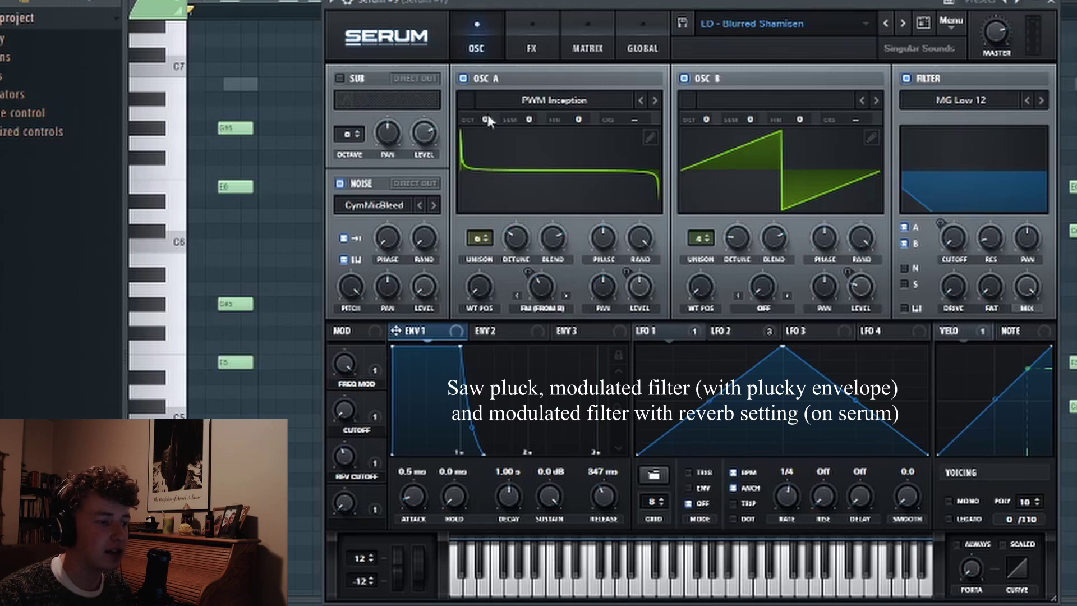
left_click(544, 25)
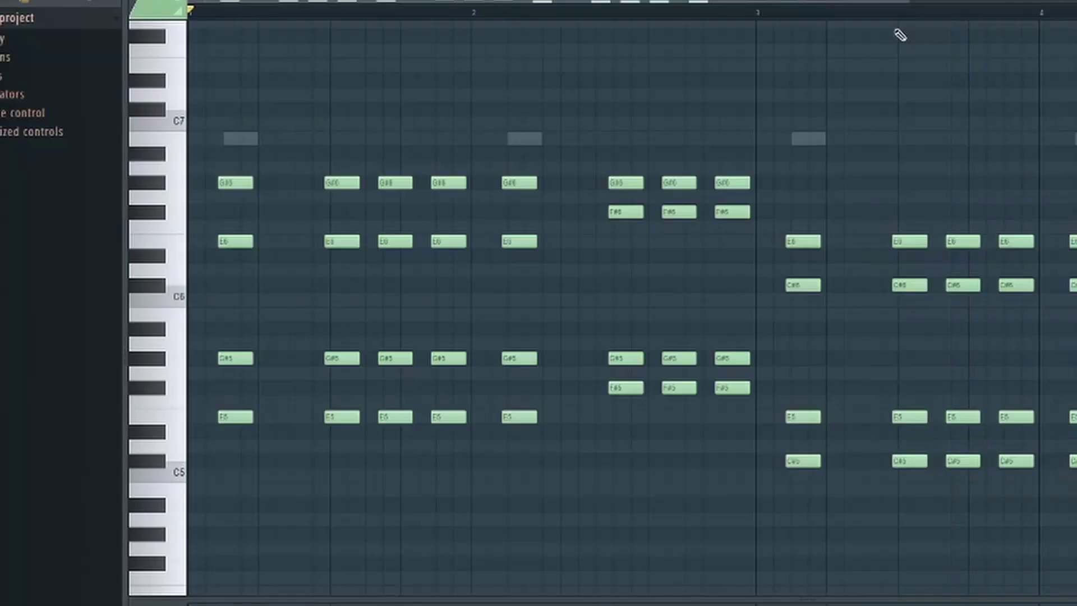
Play the stabbing chord pattern in the piano roll and the Pattern 14 section from bar 57 of the playlist
key("space")
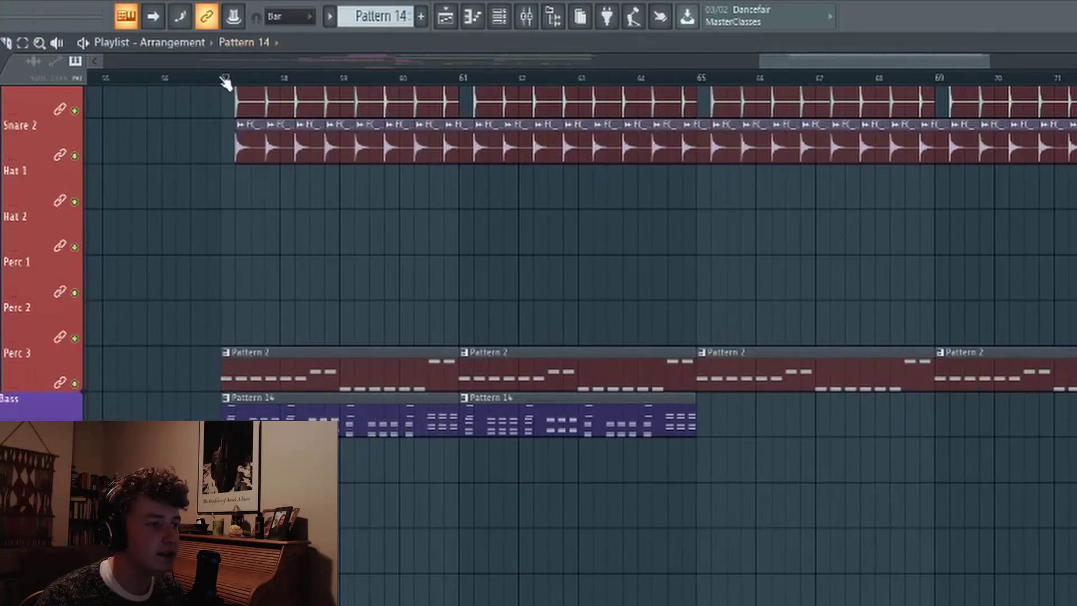
key("space")
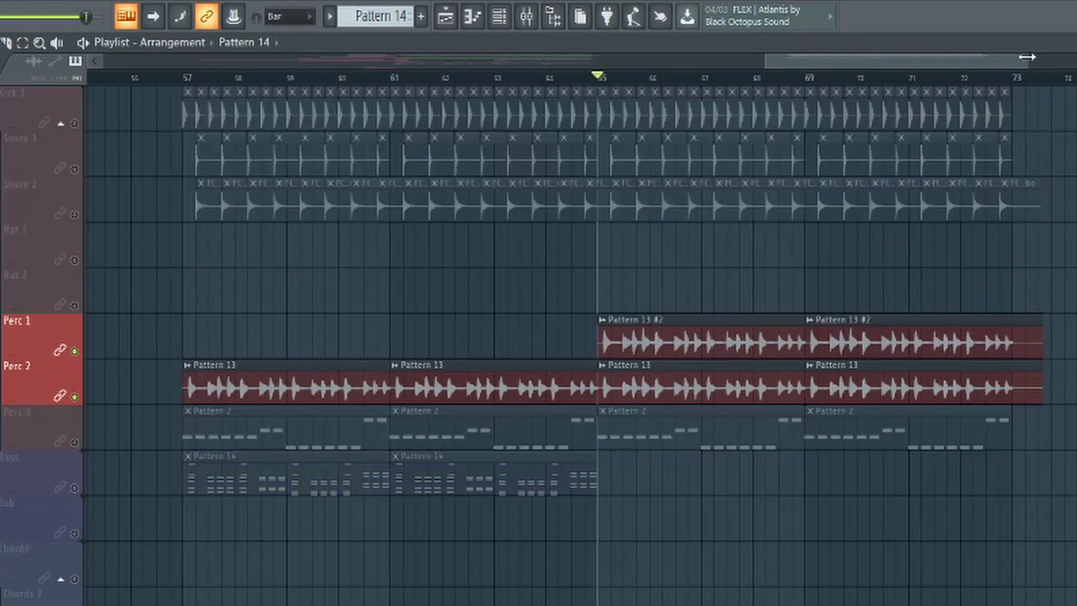
Play the soloed Perc 1 and Perc 2 clips of Pattern 13 from bar 65
scroll(933, 233, "up", 3)
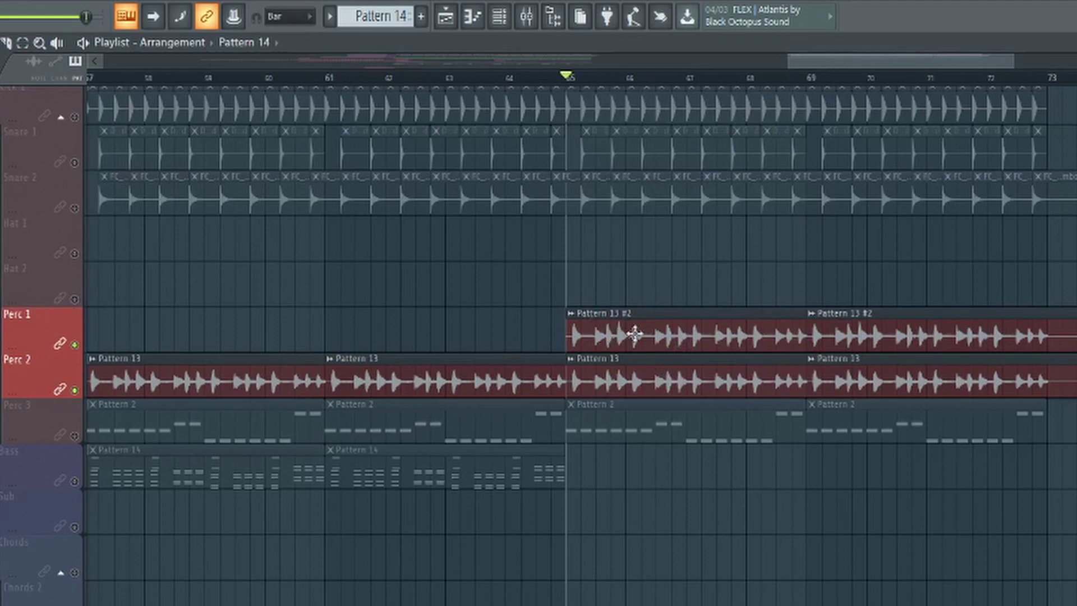
key("space")
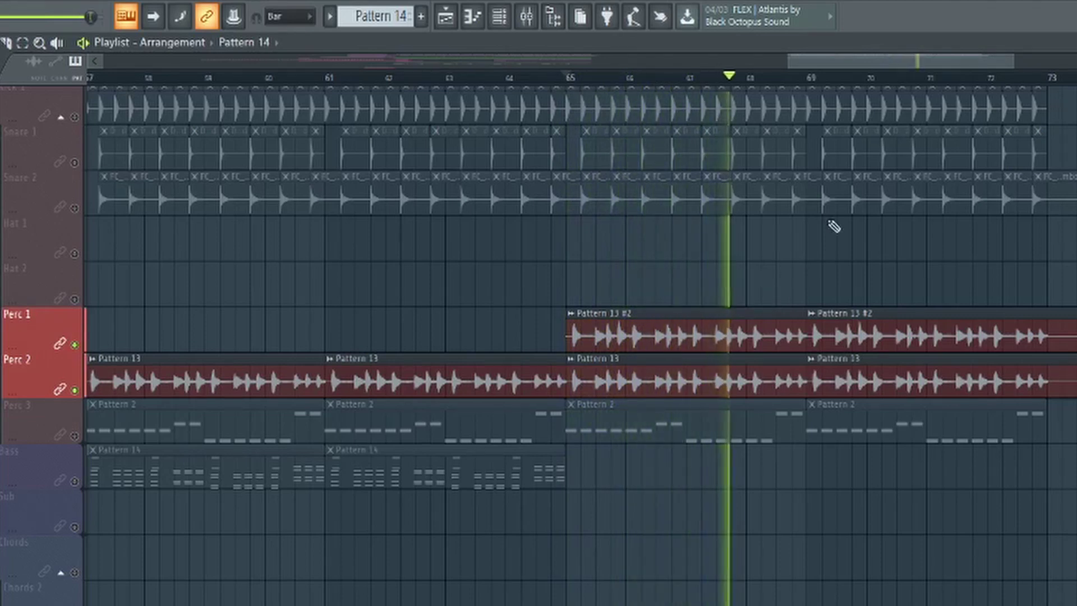
left_click_drag(788, 61, 741, 59)
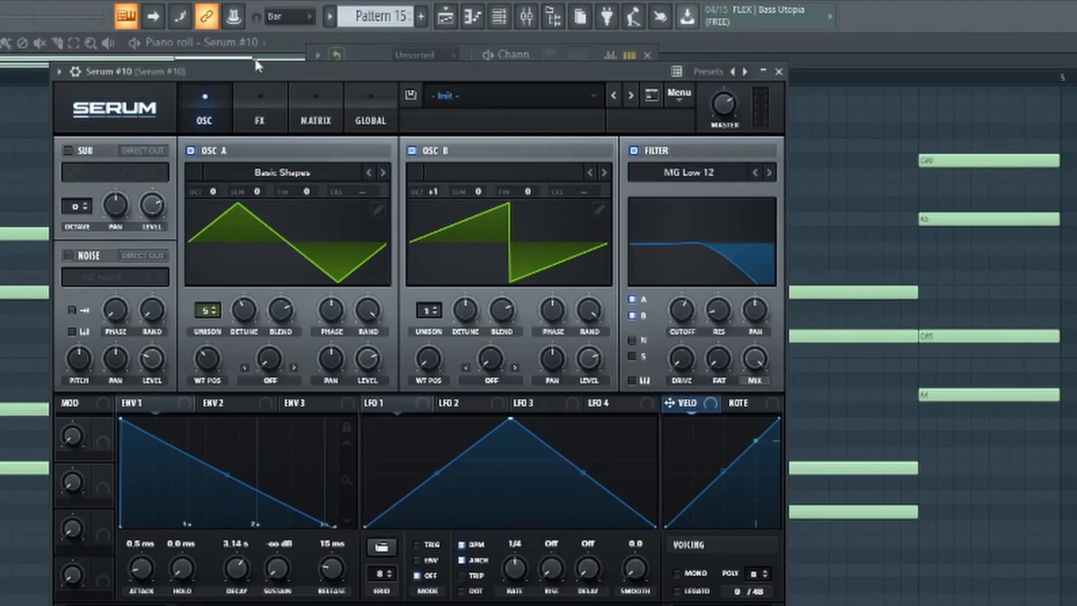
Play the sustained chords of Pattern 15 in the Serum #10 piano roll, with all four bars in view
left_click(182, 44)
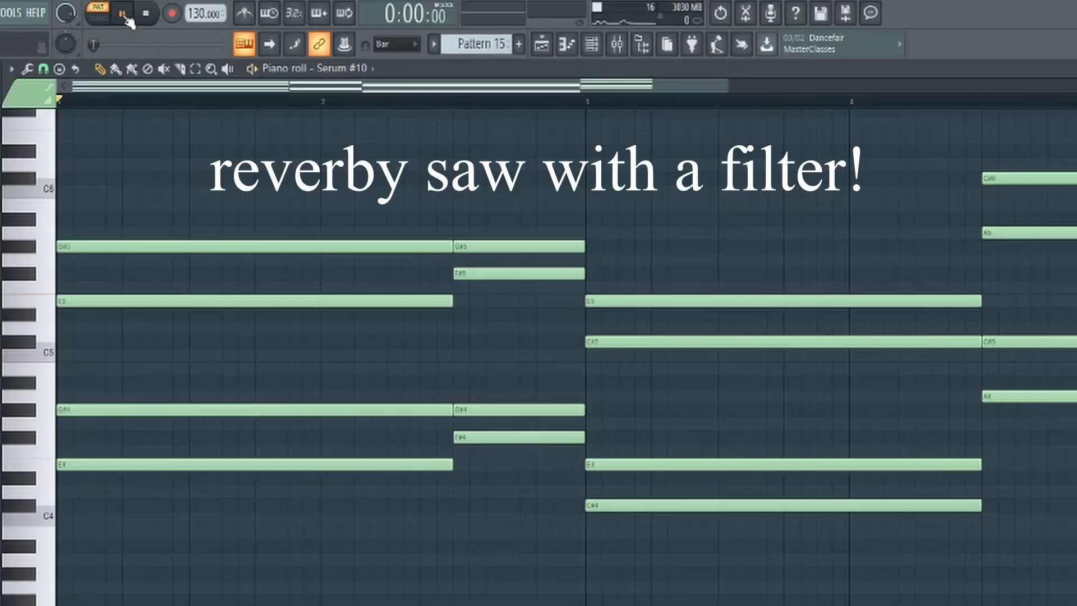
key("space")
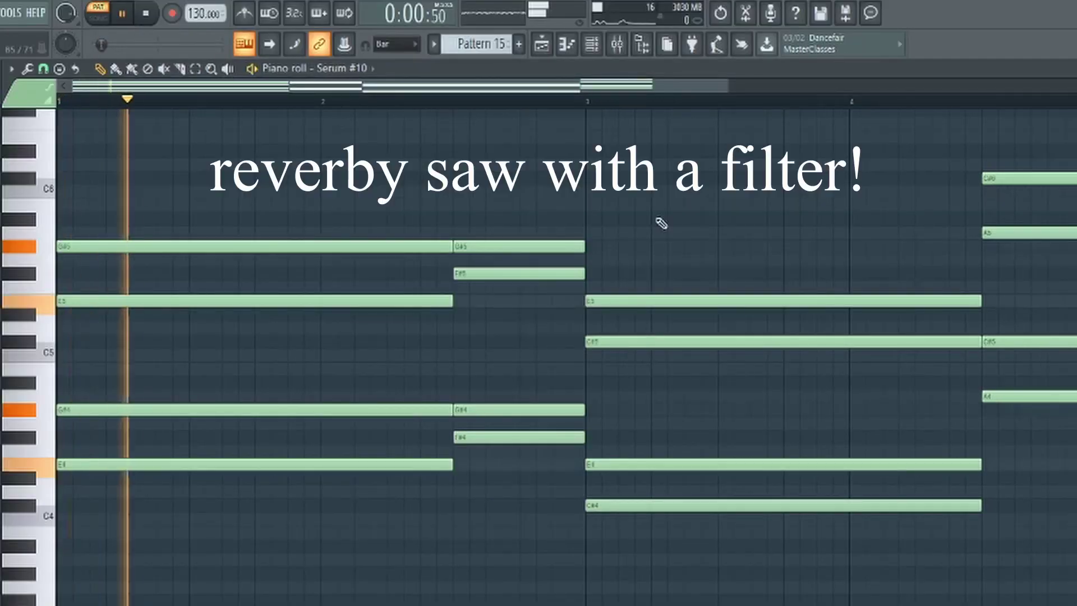
scroll(628, 192, "down", 1)
left_click_drag(727, 83, 905, 84)
scroll(874, 268, "up", 1)
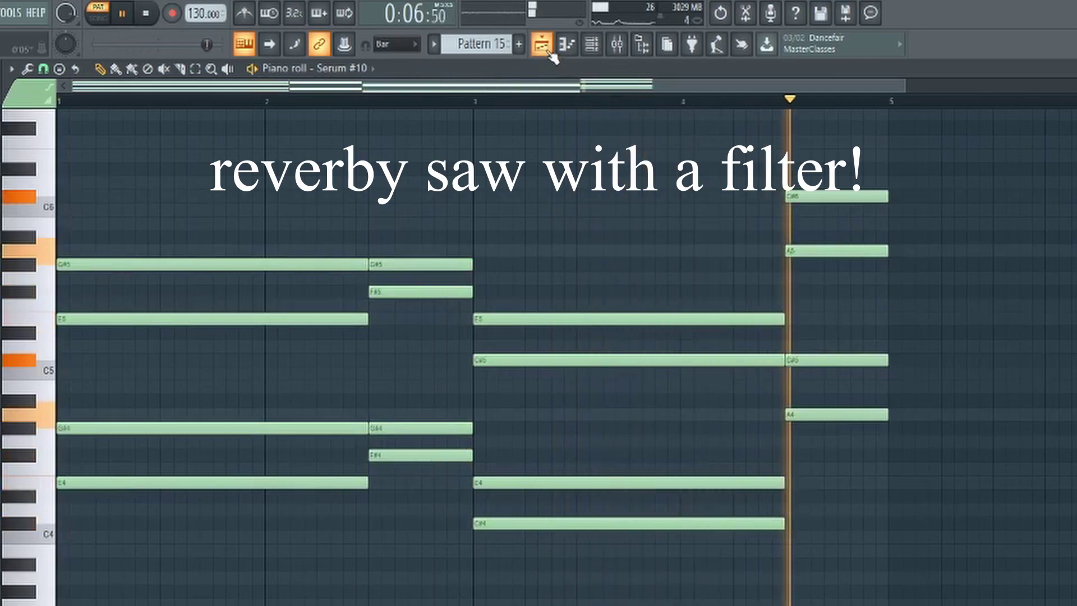
key("space")
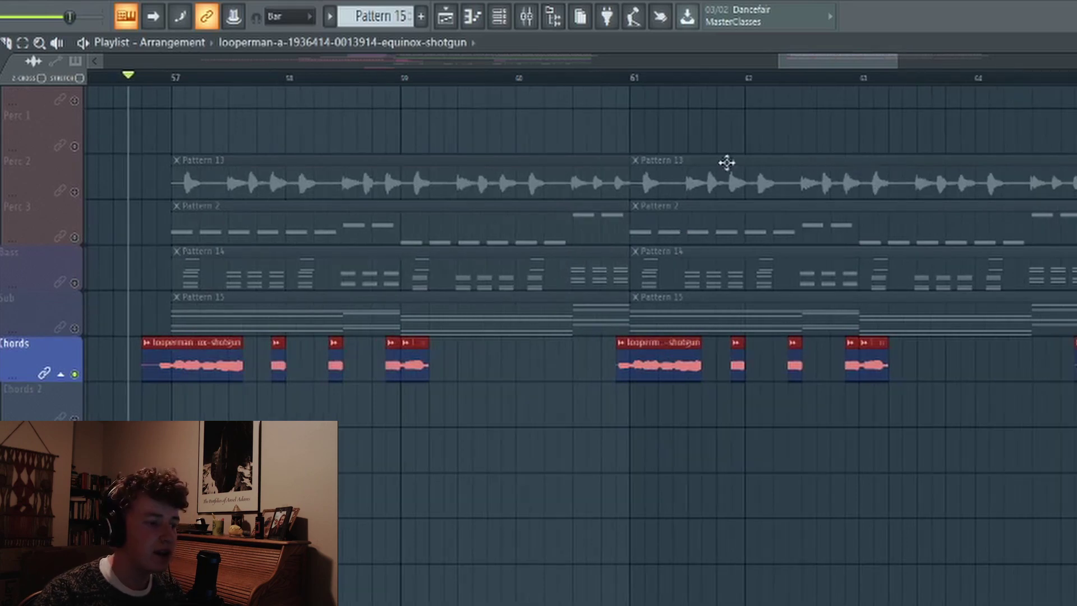
Play the soloed equinox-shotgun vocal chops and examine the Little AlterBoy, LFOTool and H-Reverb Stereo effects in the mixer
key("space")
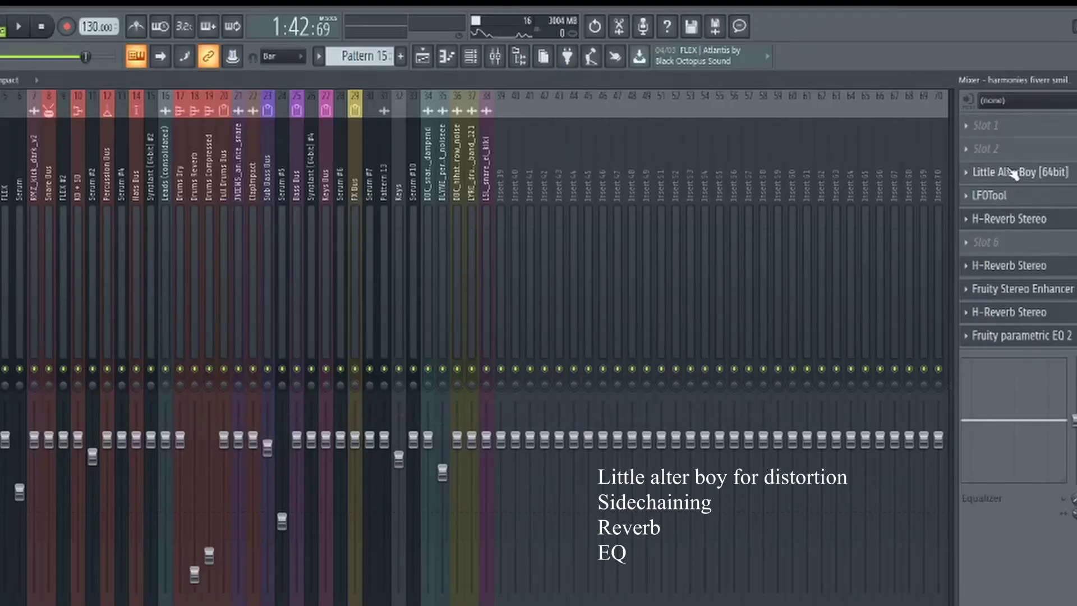
left_click(1014, 173)
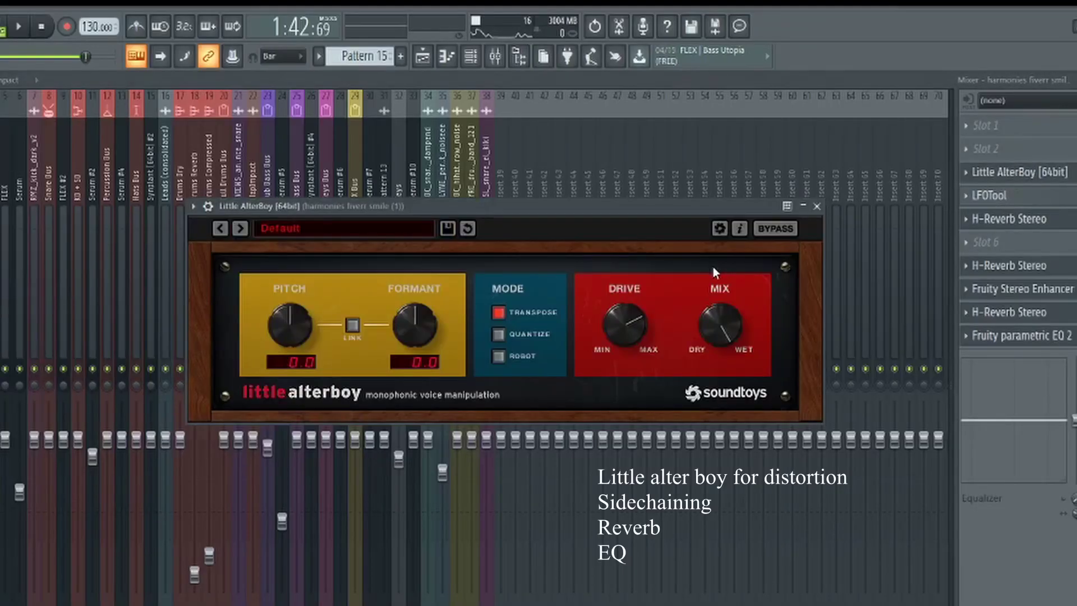
left_click(817, 206)
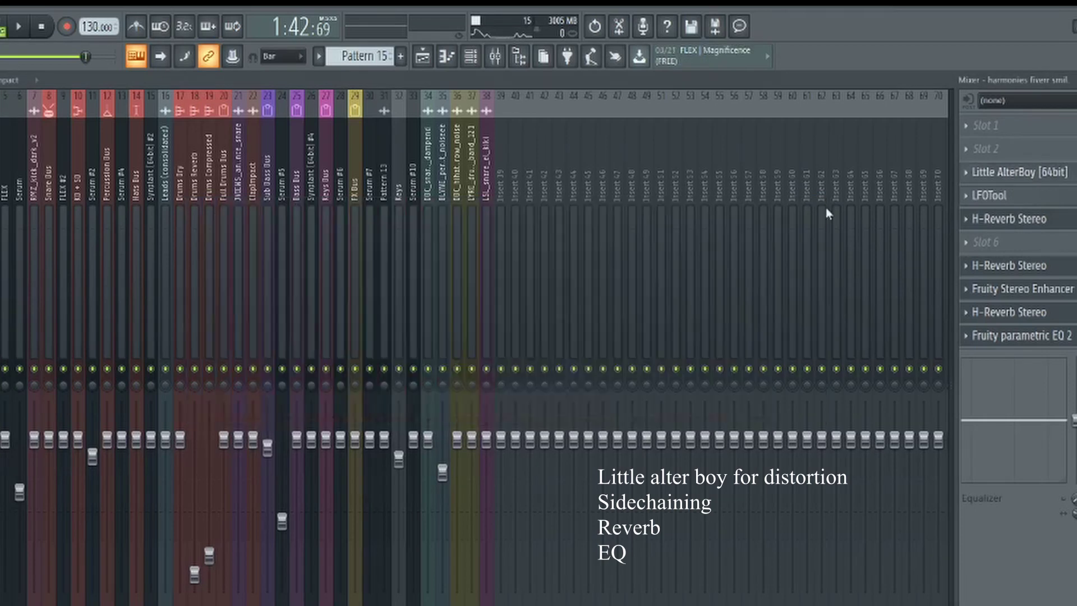
left_click(992, 196)
left_click(441, 167)
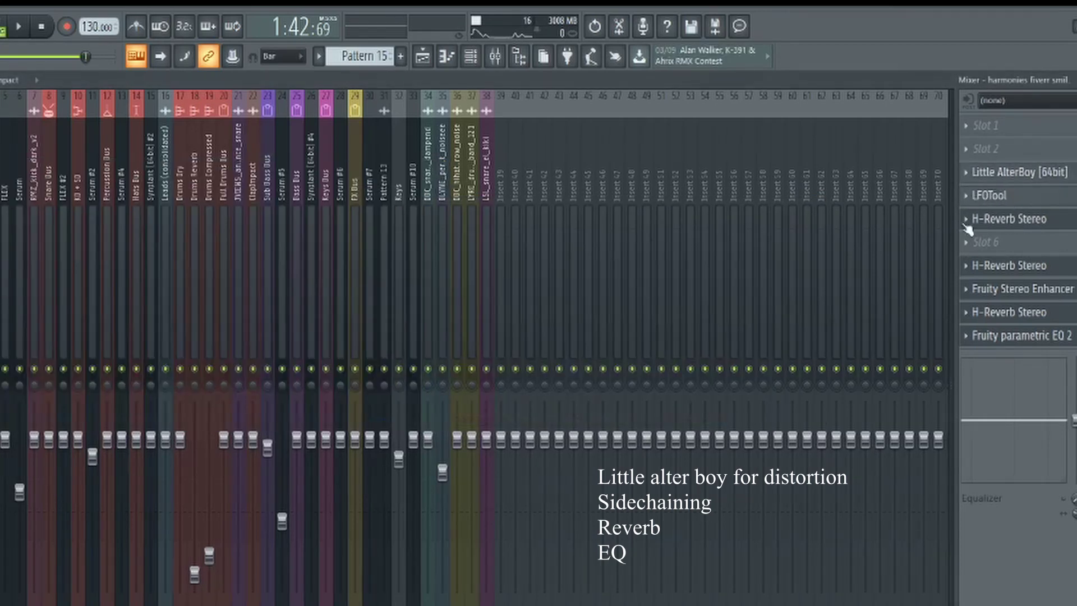
left_click(1010, 218)
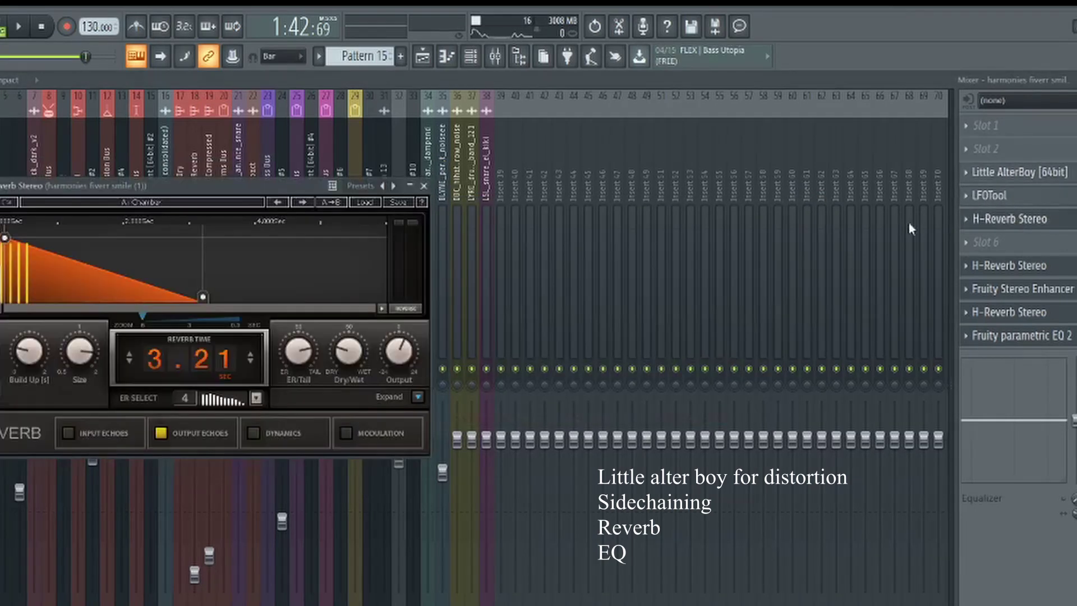
left_click(425, 185)
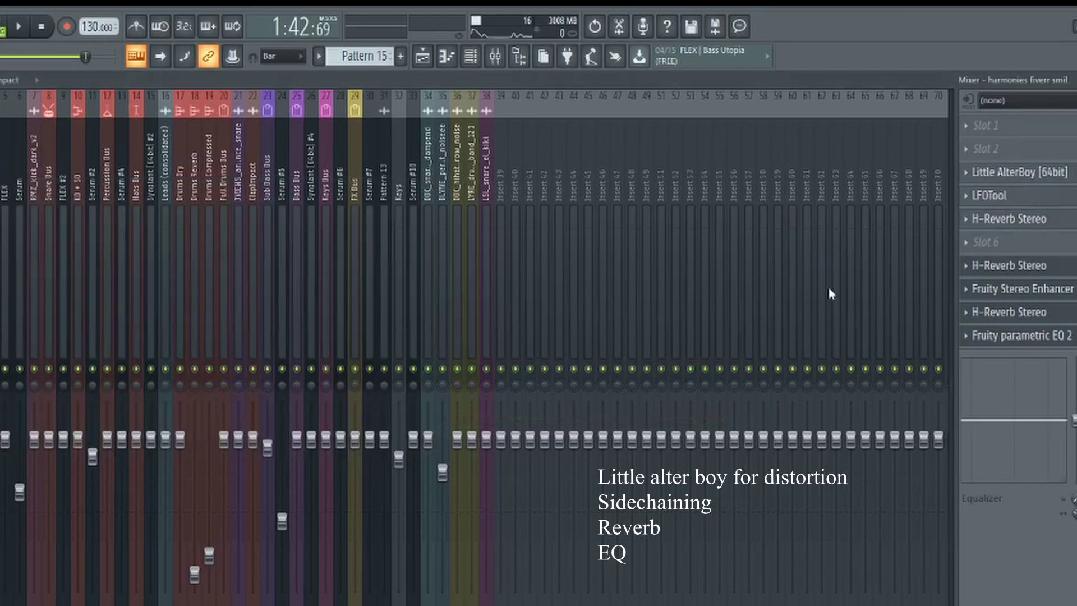
Return to the playlist and review the combined drums, Pattern 15 chords and vocal chops from around bar 57
left_click(432, 53)
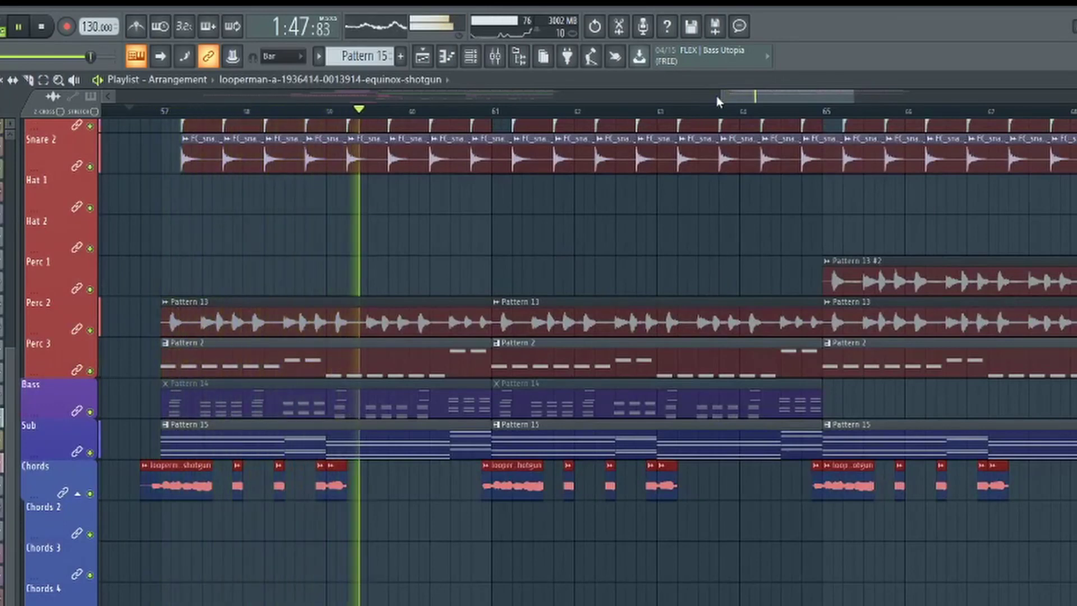
scroll(717, 101, "down", 3)
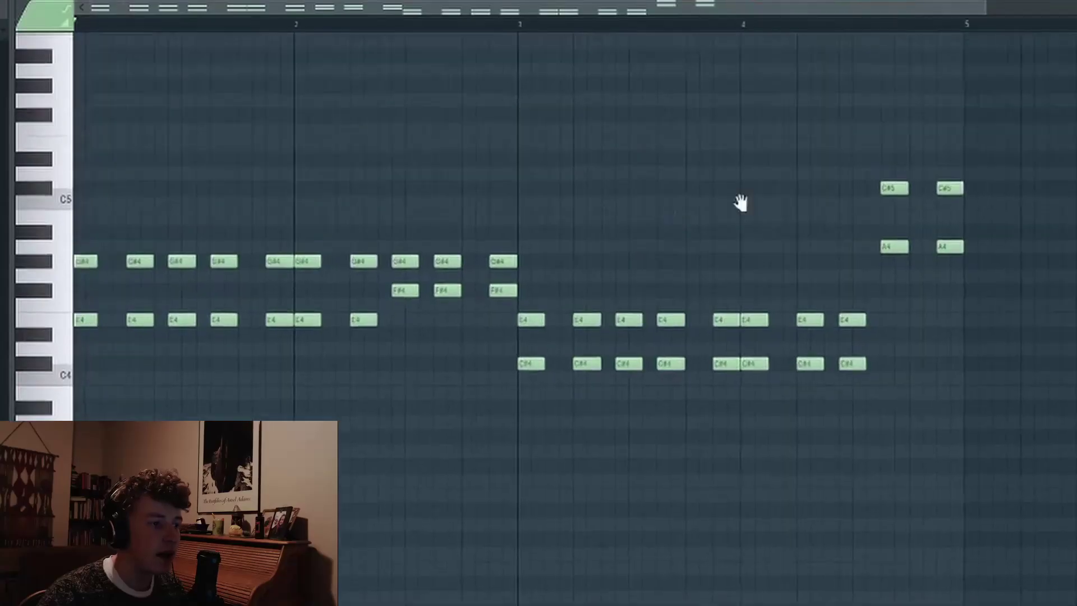
Examine the two-voice chord notes in the piano roll and play the snare build-up from bar 53 of the playlist
scroll(868, 220, "up", 1)
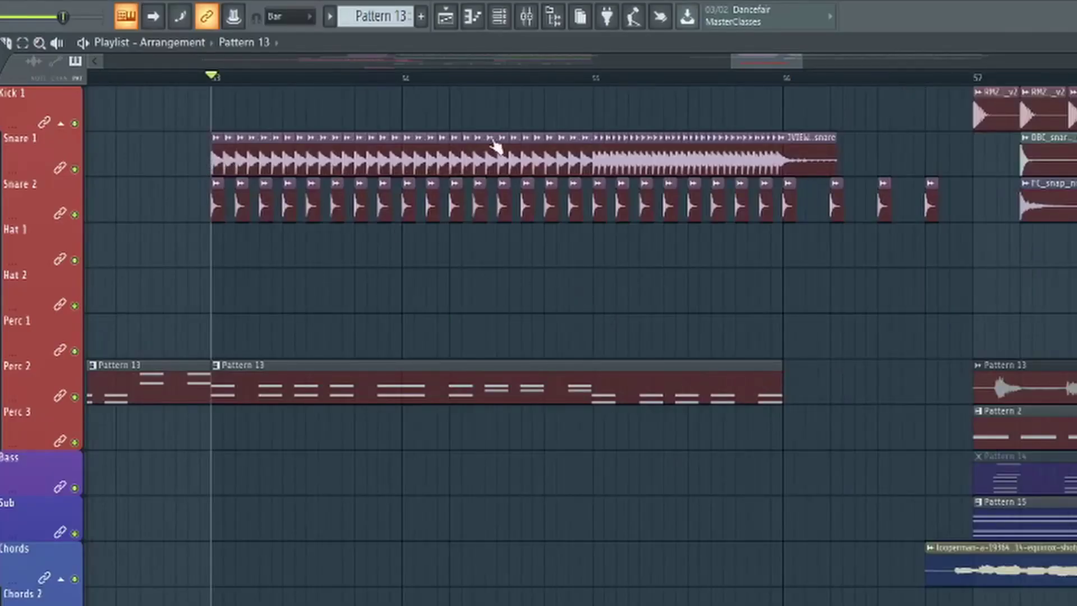
key("space")
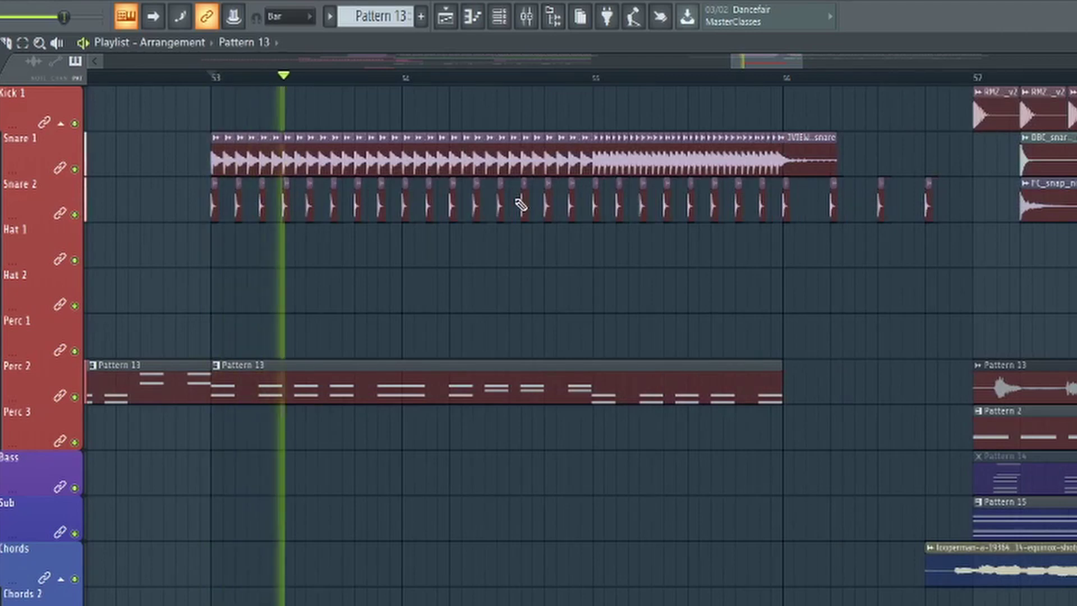